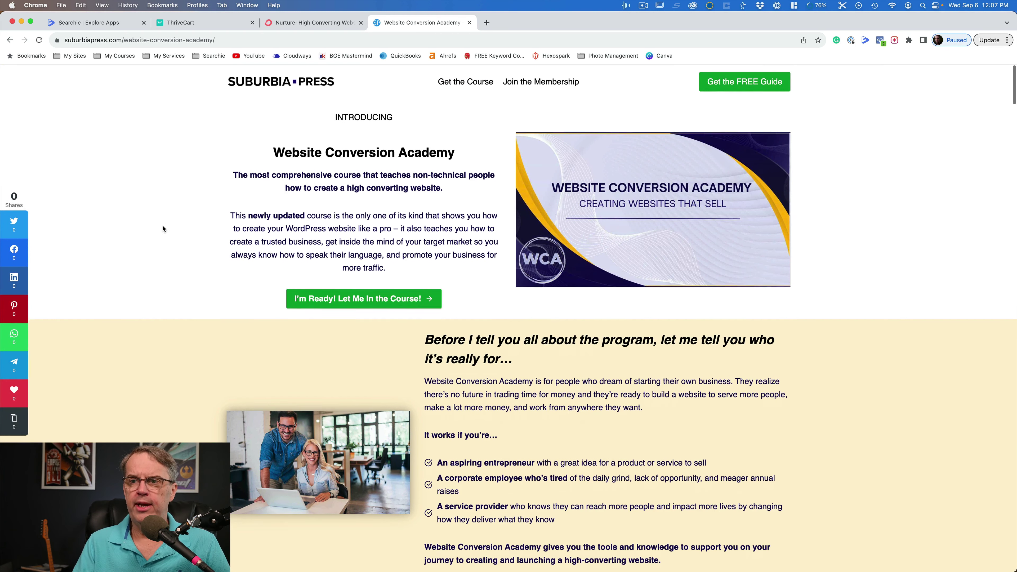
Scroll the sales page past Module 5 lessons to the Join Our Community and 7 Day Free Trial sections
scroll(162, 227, down, 8)
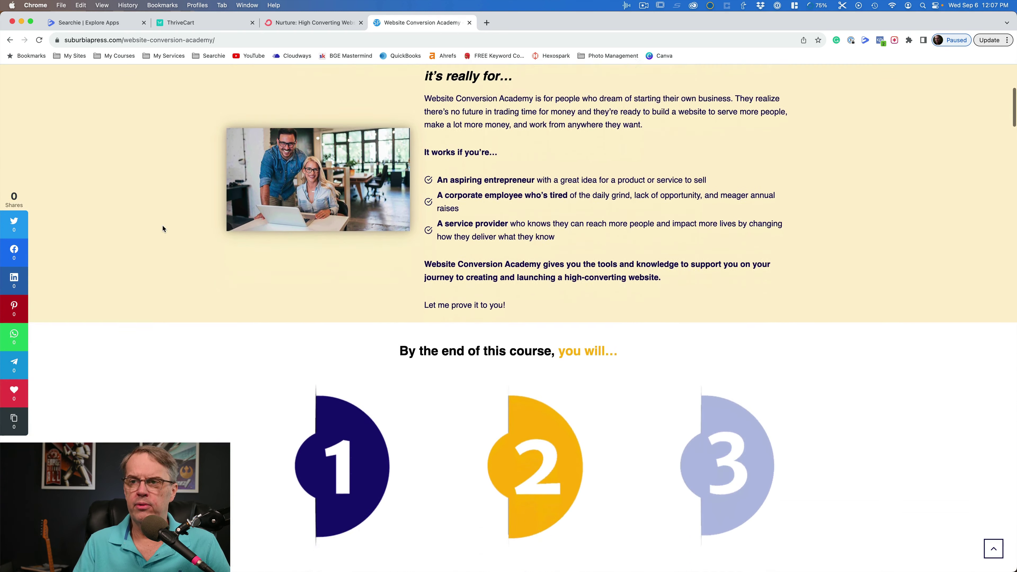
scroll(162, 228, down, 12)
scroll(162, 229, down, 3)
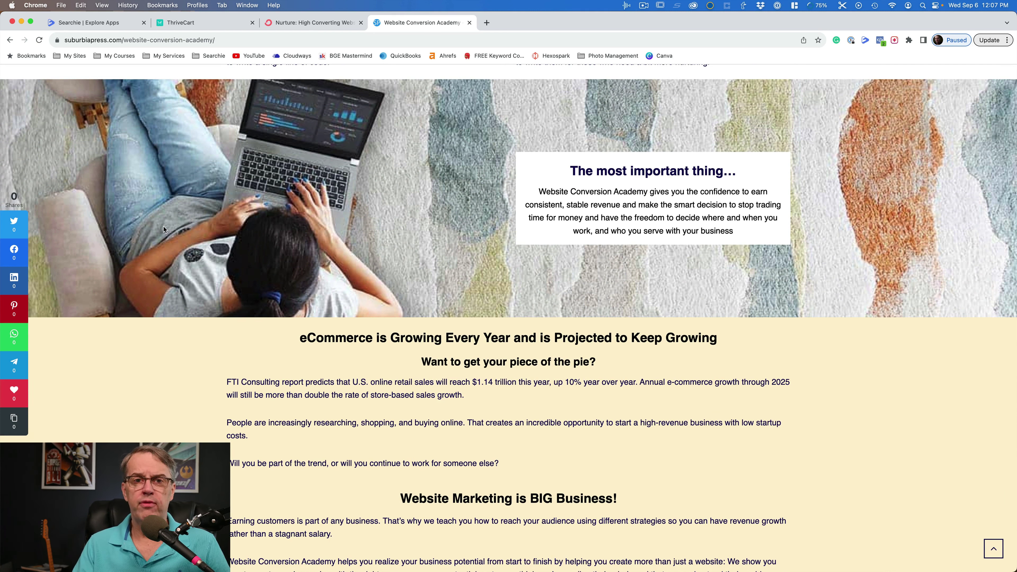
scroll(420, 353, down, 20)
Scroll down to the ENROLL NOW FOR $497 offer, then scroll back up
scroll(420, 352, down, 5)
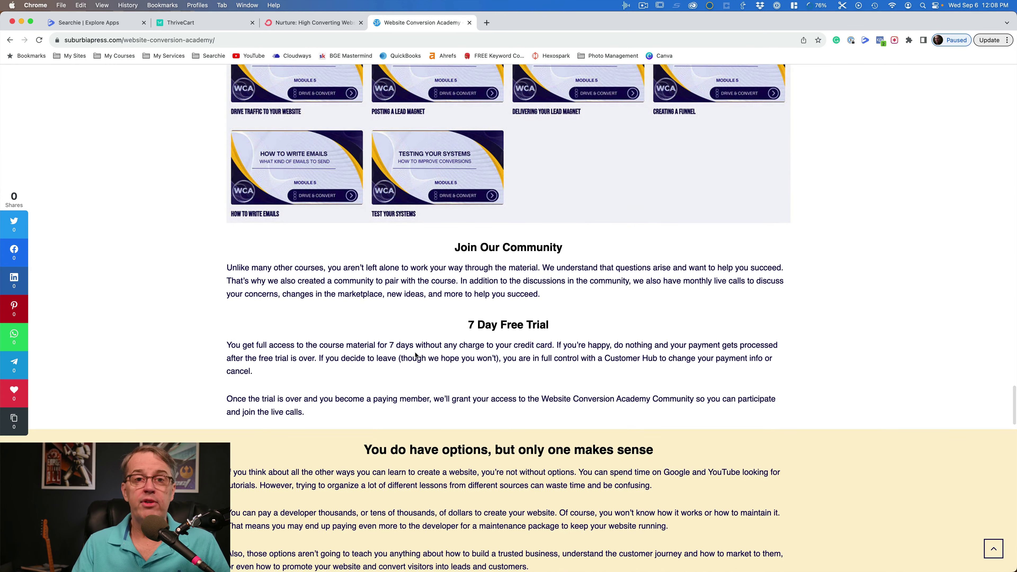
scroll(420, 355, down, 5)
scroll(415, 353, down, 3)
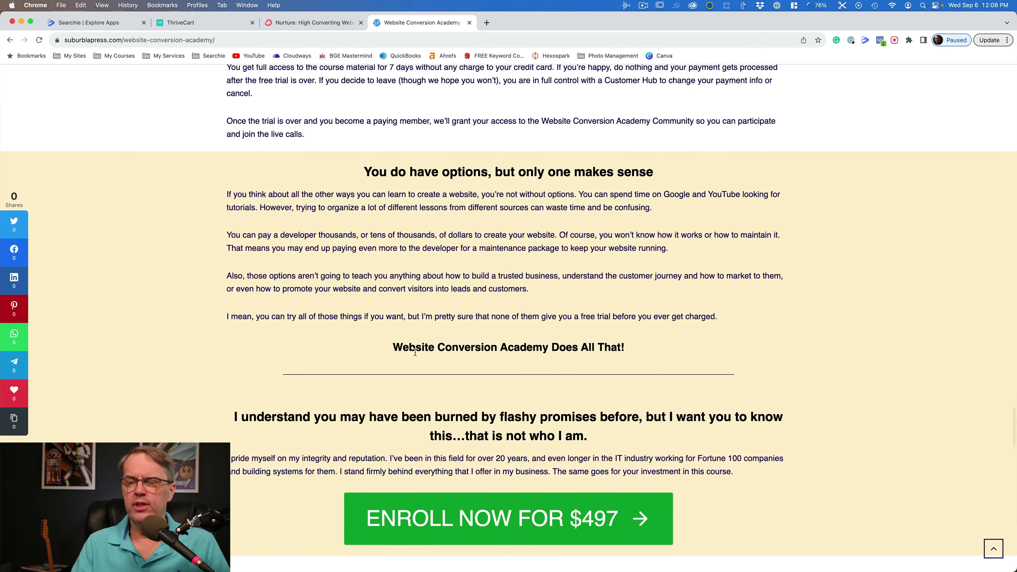
scroll(416, 352, up, 20)
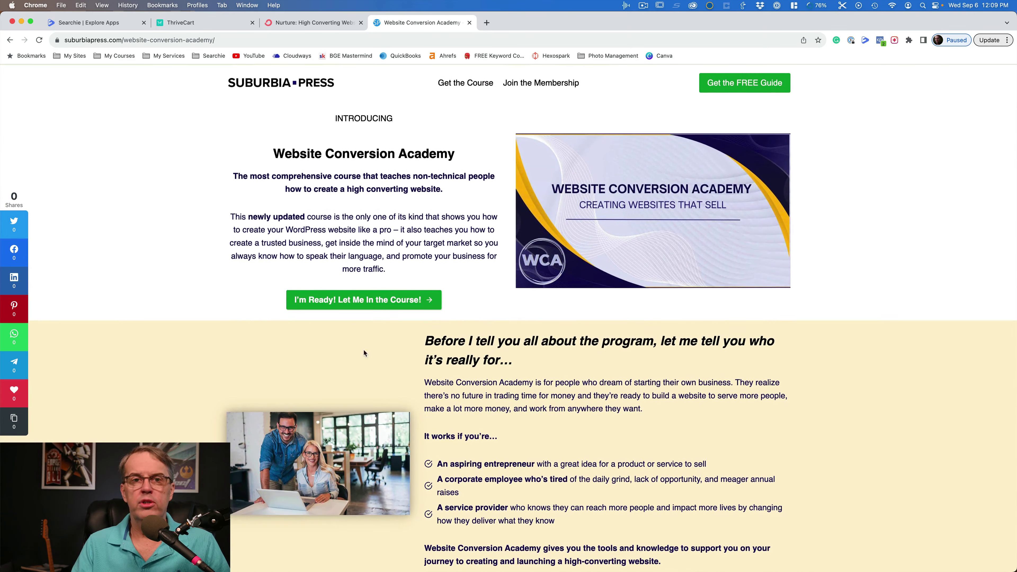
Go to the HDWY+ Membership page via the Join the Membership navigation link
click(549, 84)
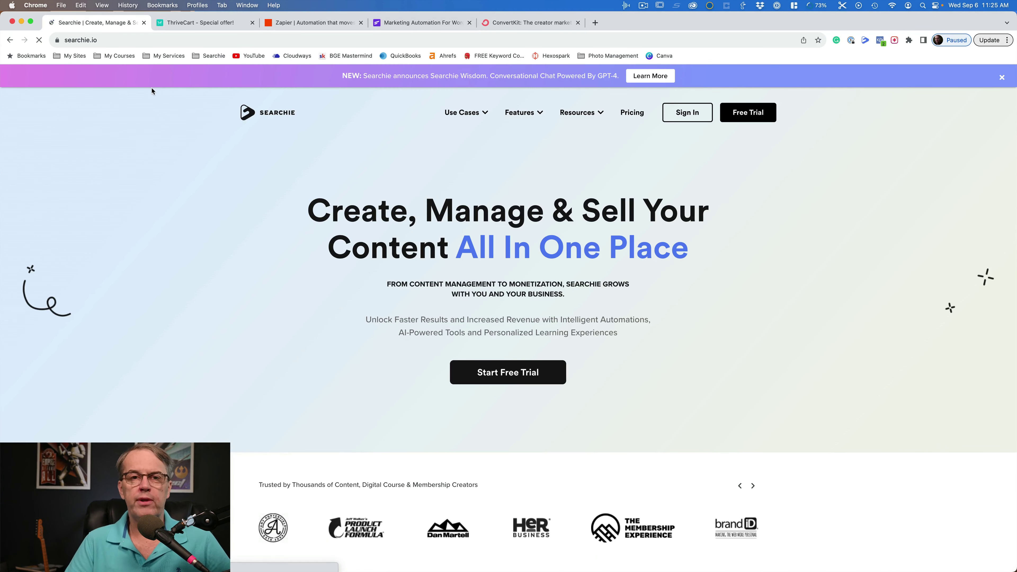
click(200, 22)
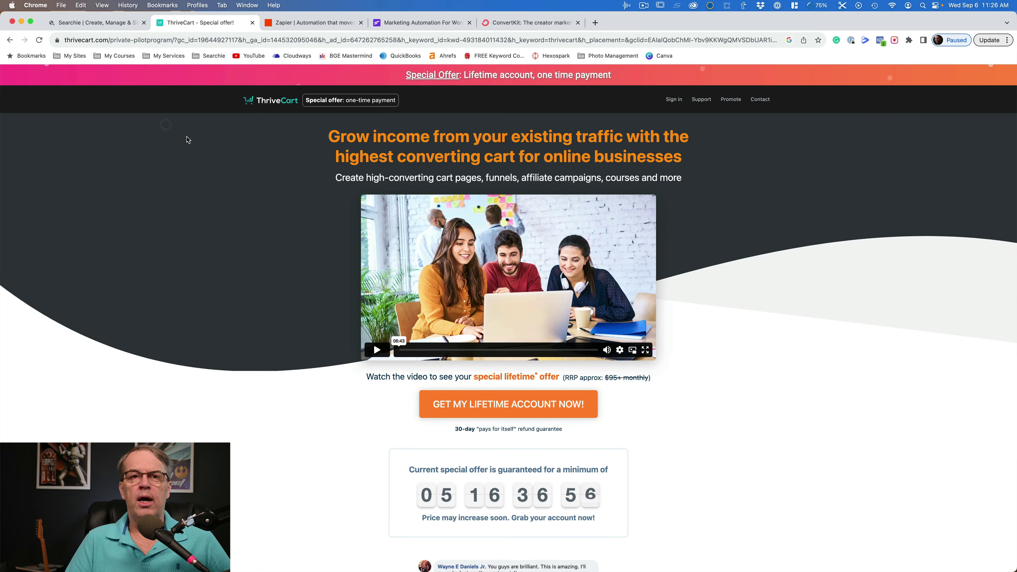
key(ctrl+Tab)
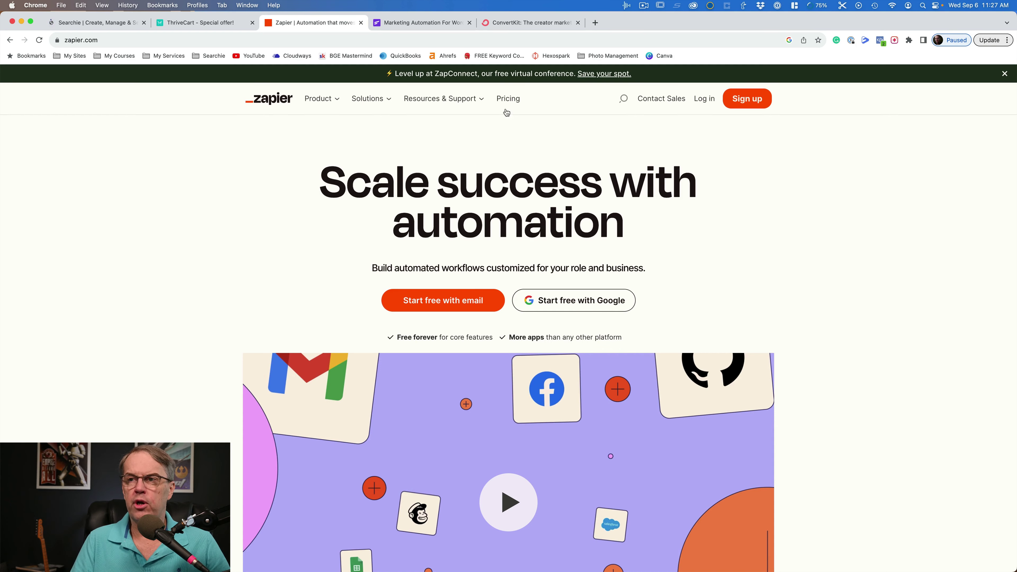
click(507, 99)
Scroll down the Zapier pricing page toward the Free, Starter, Professional, Team and Company plan cards
scroll(196, 218, down, 3)
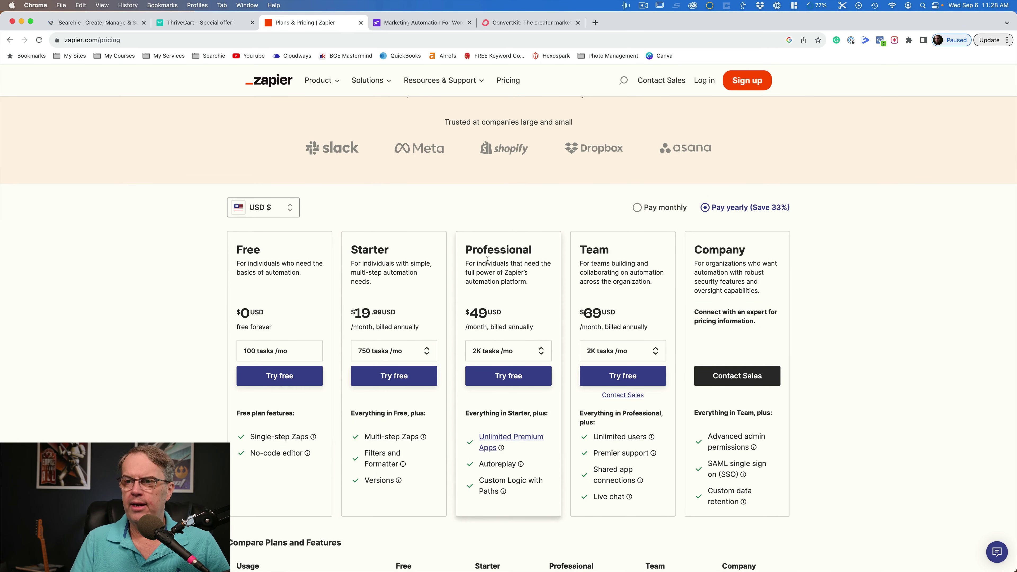
Scroll down to the Compare Plans and Features table listing Zaps, premium apps and users per plan
scroll(509, 315, down, 5)
scroll(510, 312, down, 4)
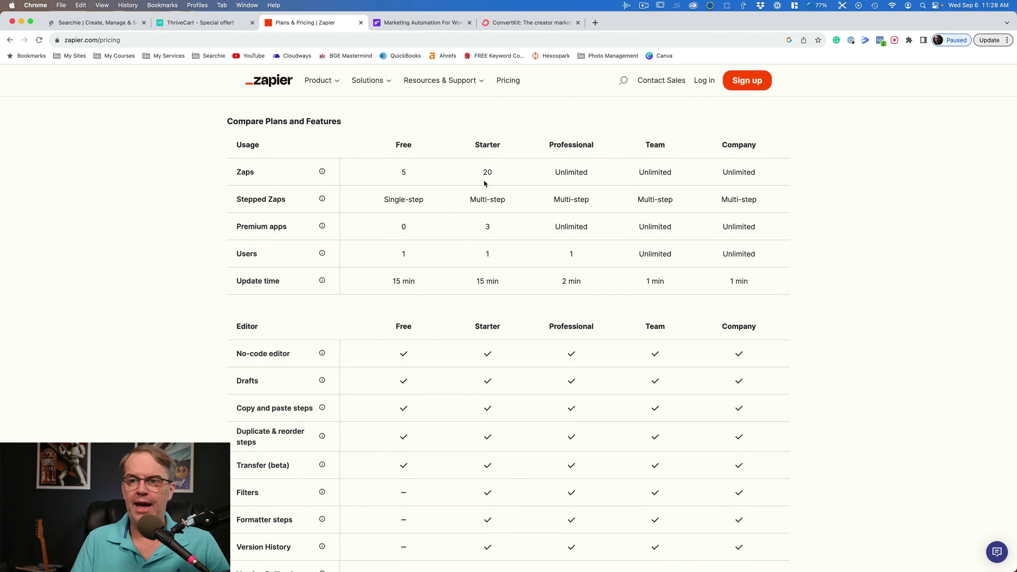
click(421, 23)
scroll(506, 208, down, 10)
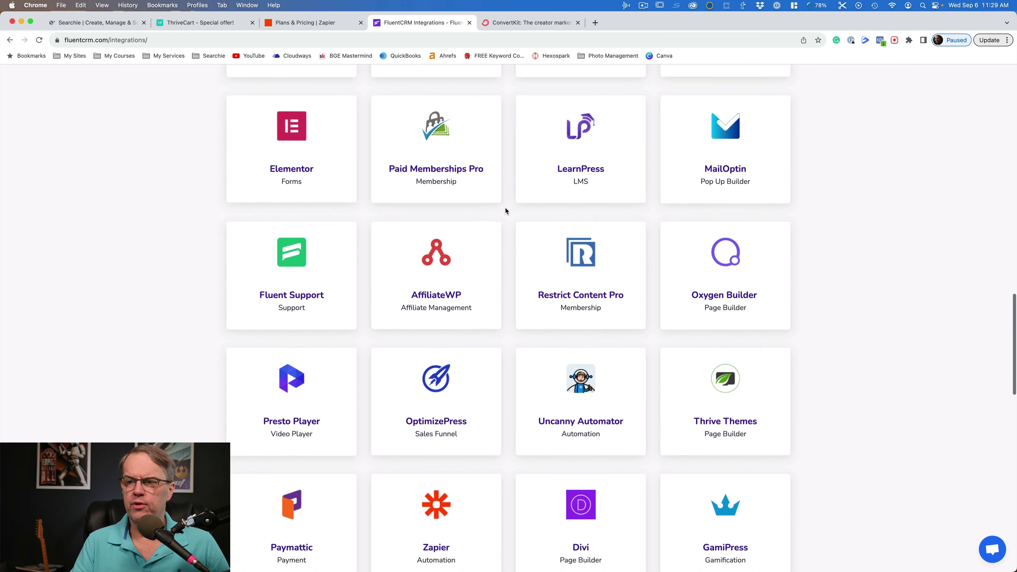
Browse the FluentCRM integrations grid, then switch to the ConvertKit tab with Ctrl+Tab
scroll(506, 211, down, 2)
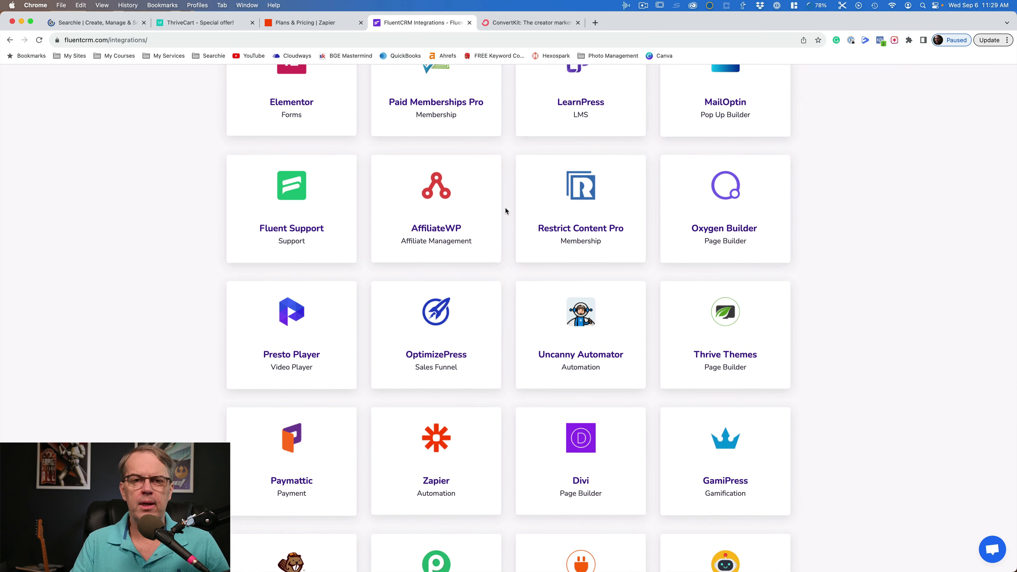
scroll(505, 212, down, 1)
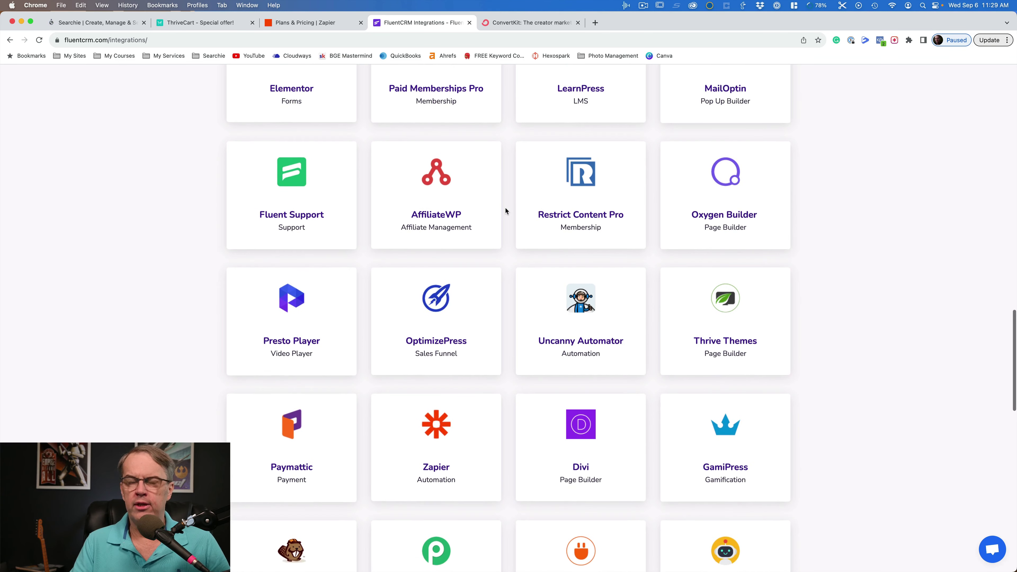
key(ctrl+Tab)
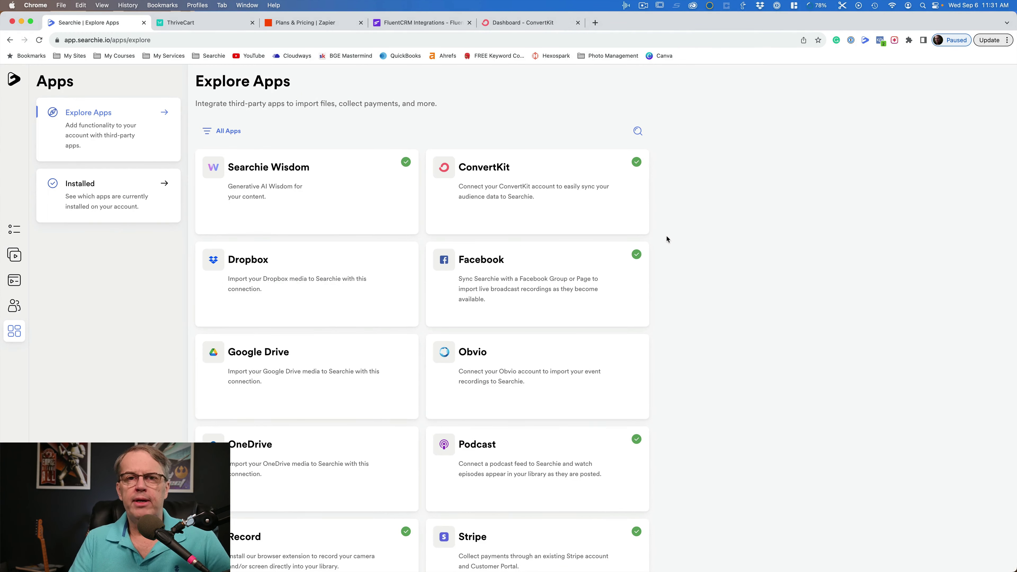
click(881, 238)
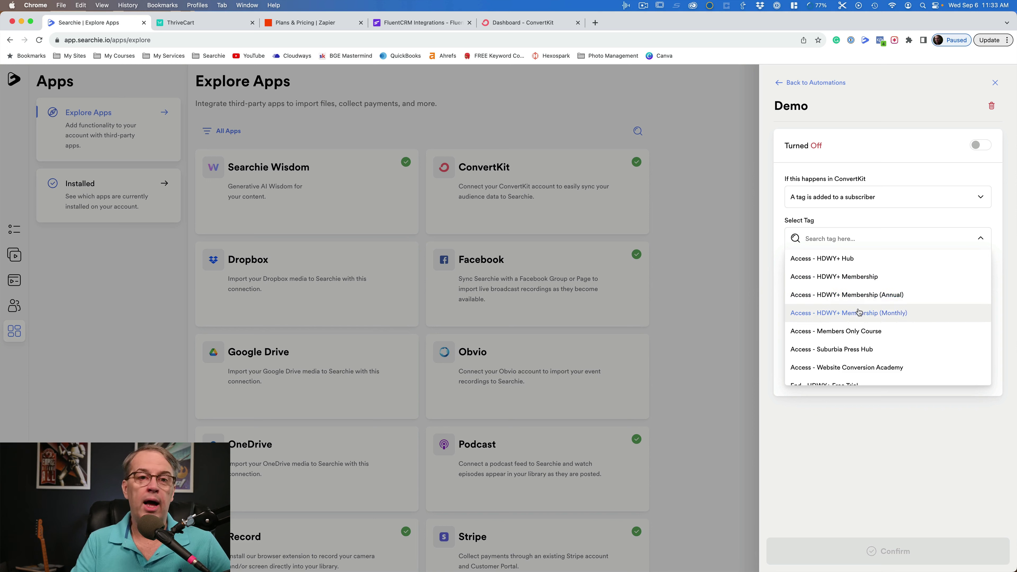
click(822, 258)
click(881, 295)
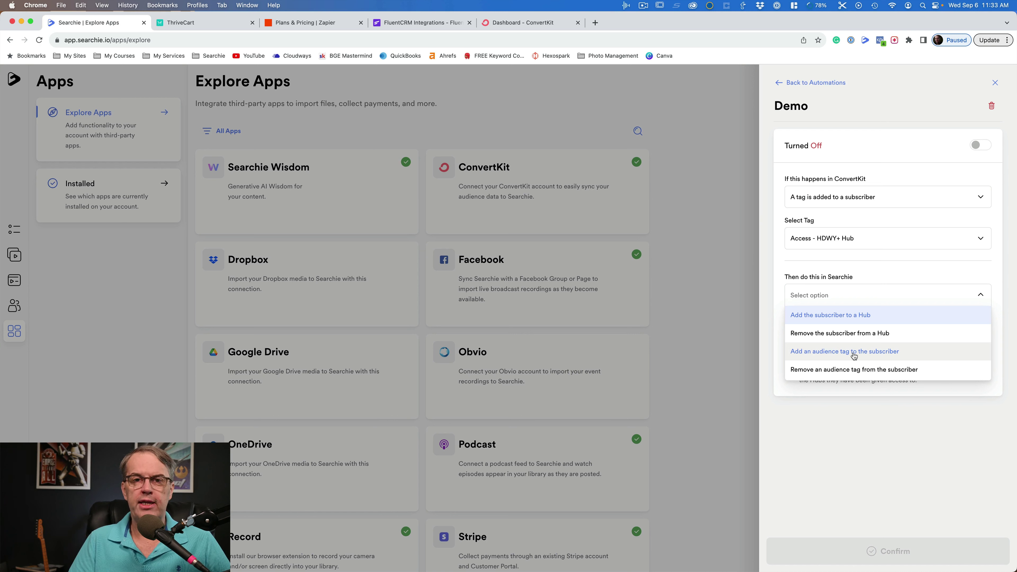
Make the Demo automation add subscribers to the HDWY+ Membership Site hub, without a welcome email, and confirm
click(855, 353)
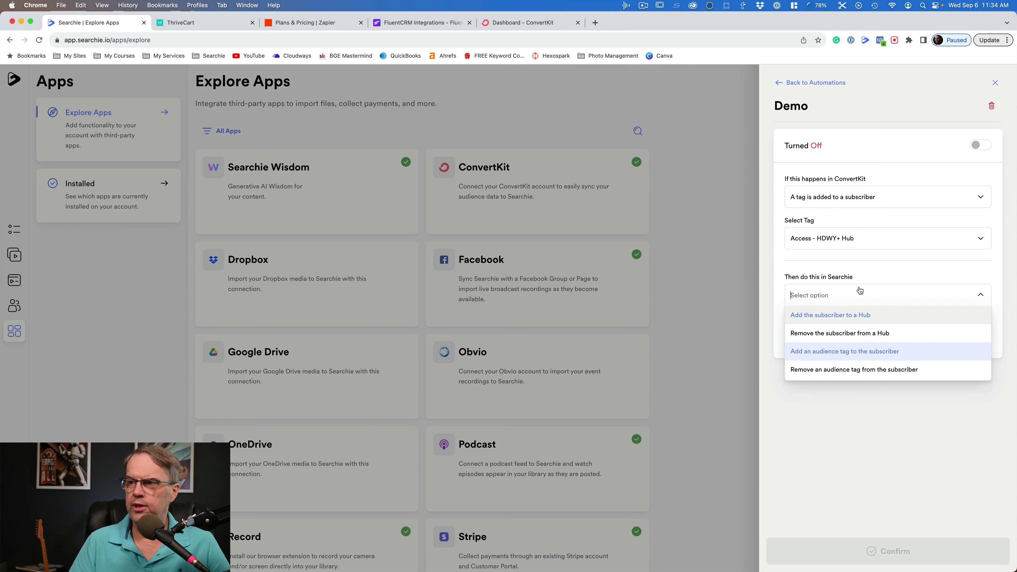
click(830, 315)
click(881, 336)
click(829, 357)
click(969, 484)
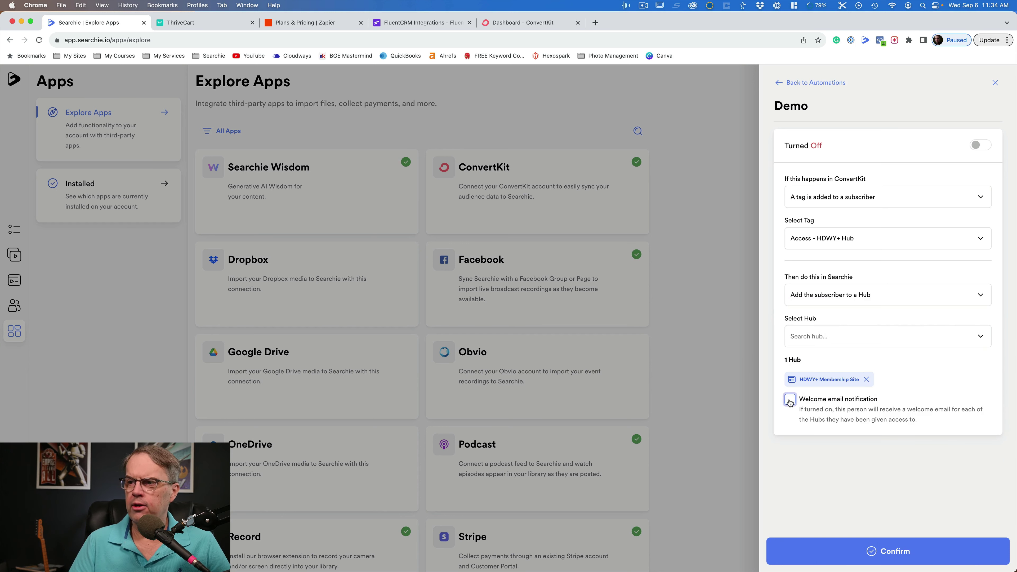
click(890, 548)
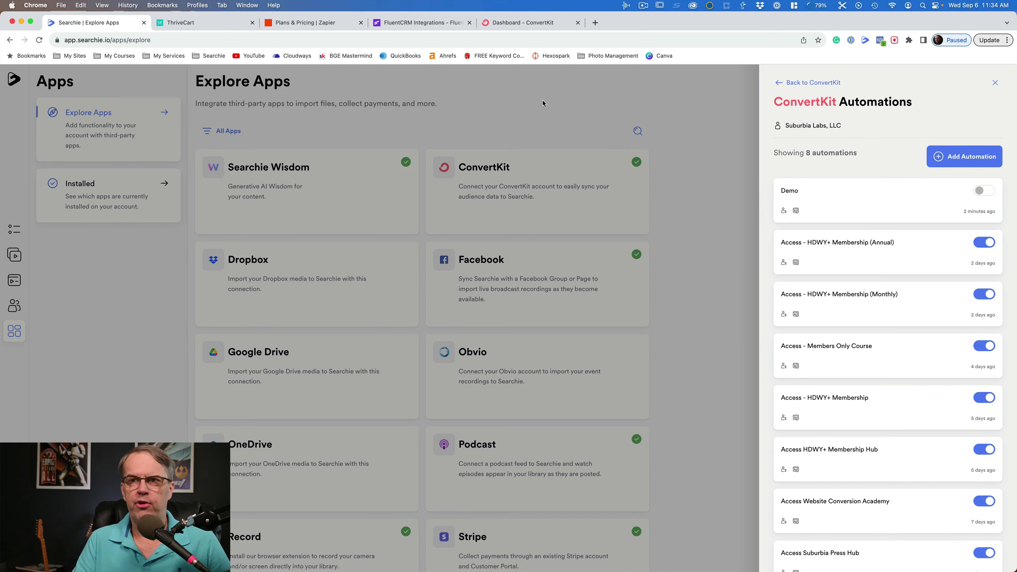
click(181, 23)
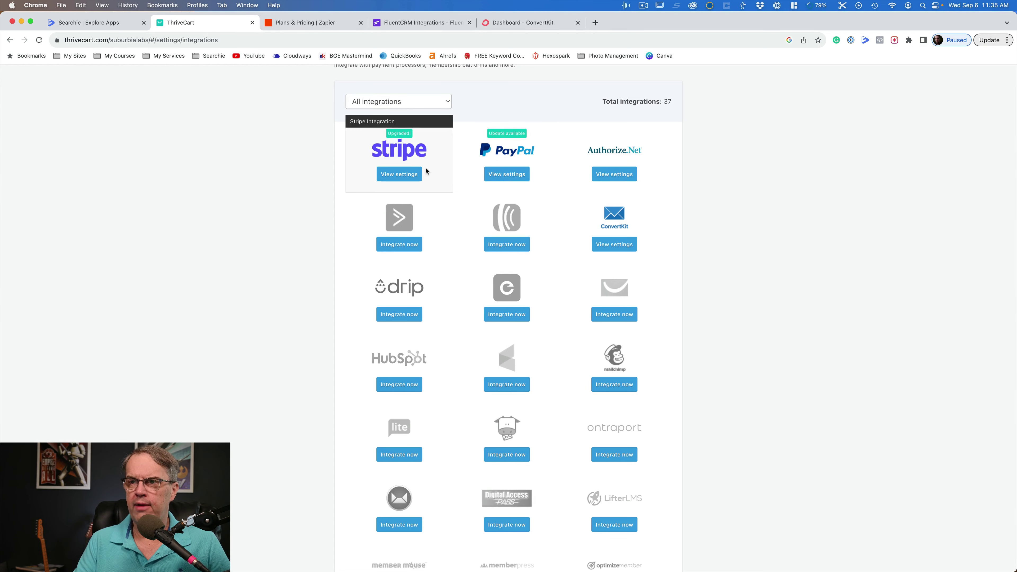
Scroll through the ThriveCart Integrations page listing Slack, Google Sheets, Quaderno and Zapier
scroll(584, 173, down, 7)
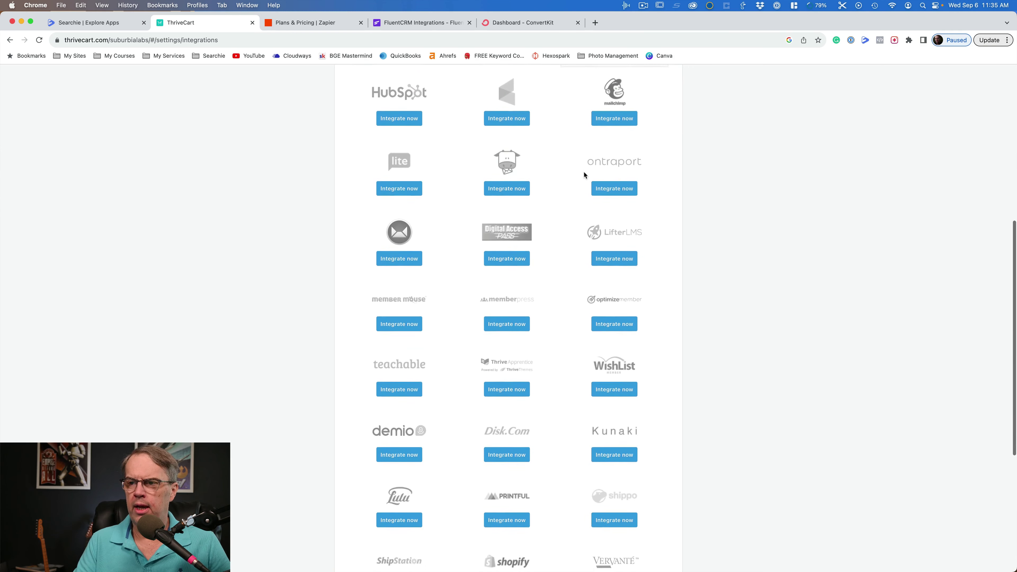
scroll(584, 172, down, 6)
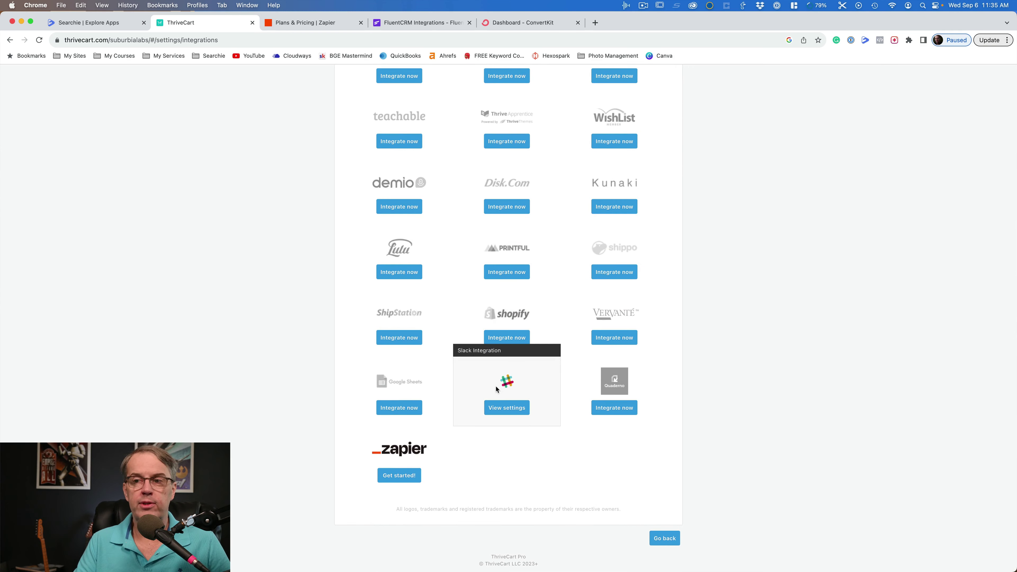
click(665, 538)
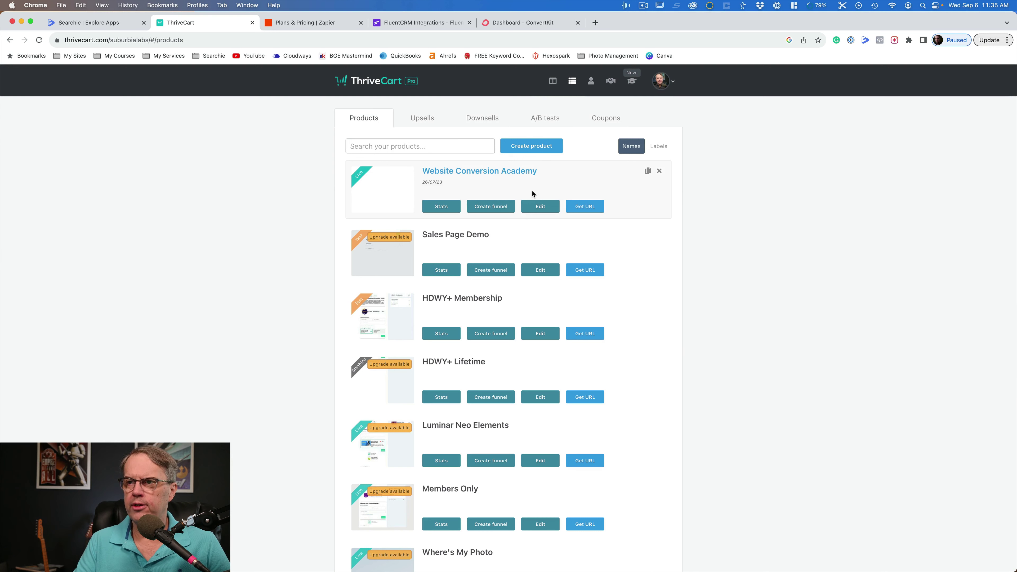
Open the HDWY+ Membership product in ThriveCart for editing
click(543, 336)
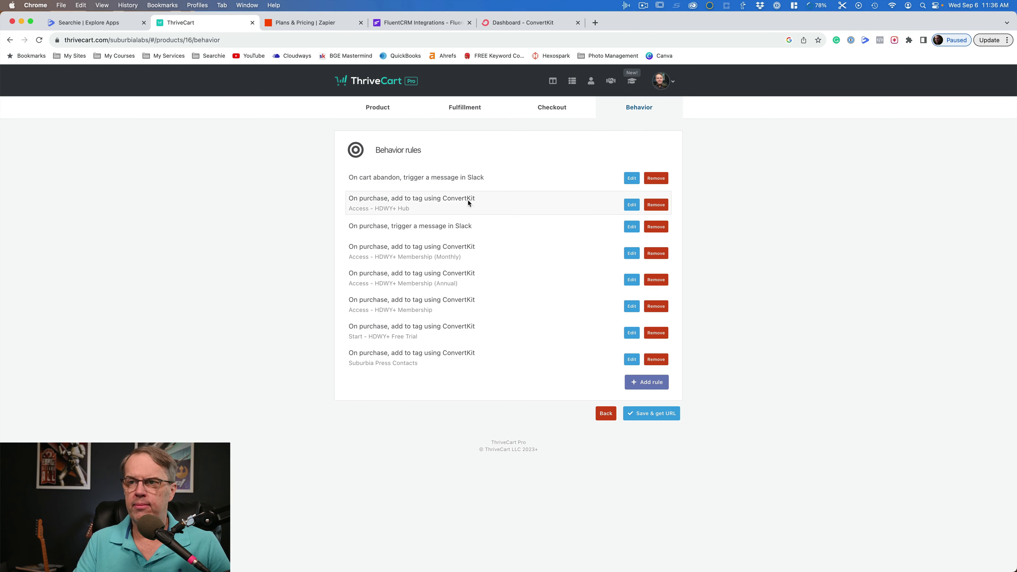
click(631, 204)
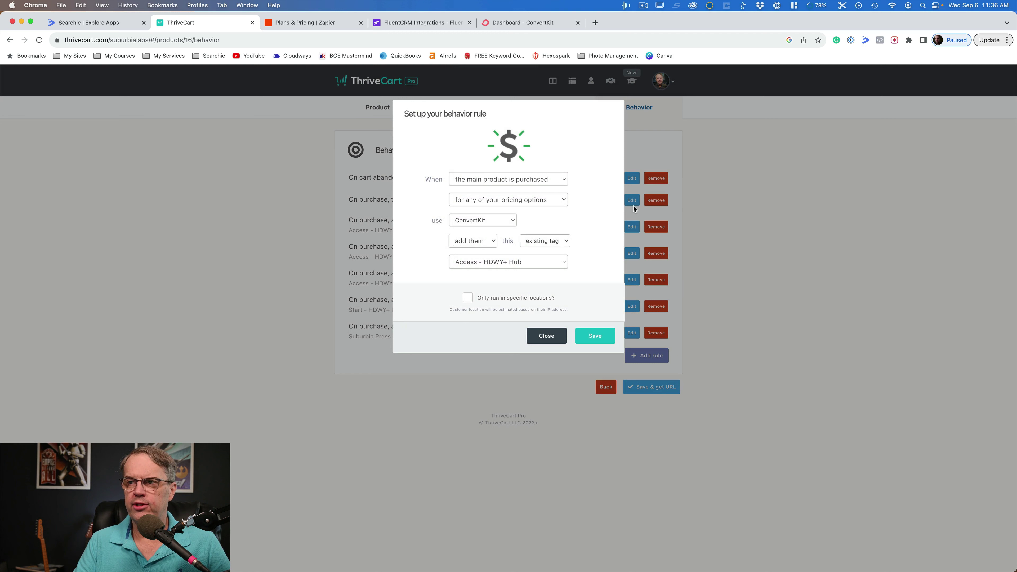
Set the rule to trigger on main product purchase for any pricing option
click(561, 179)
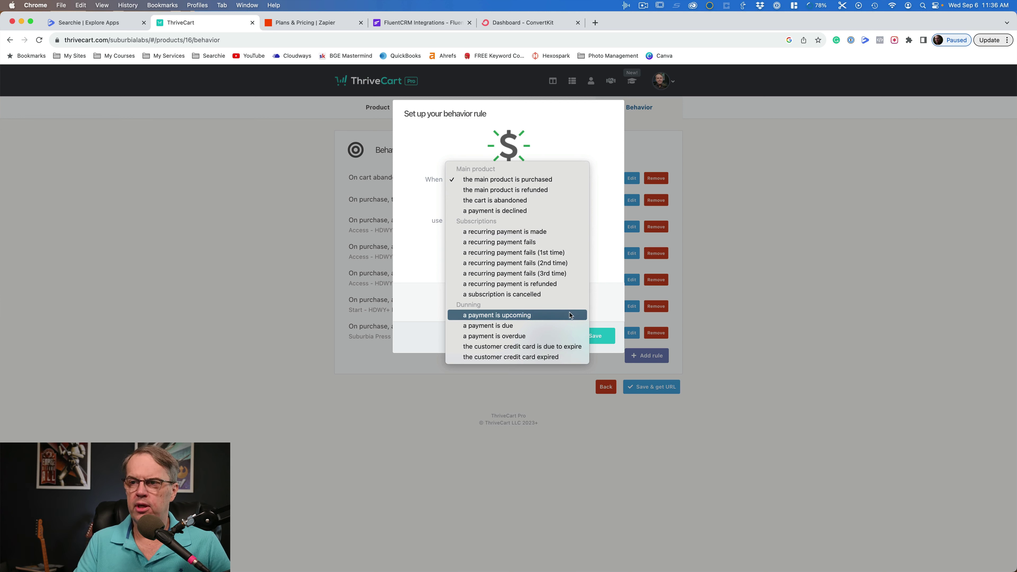
click(600, 184)
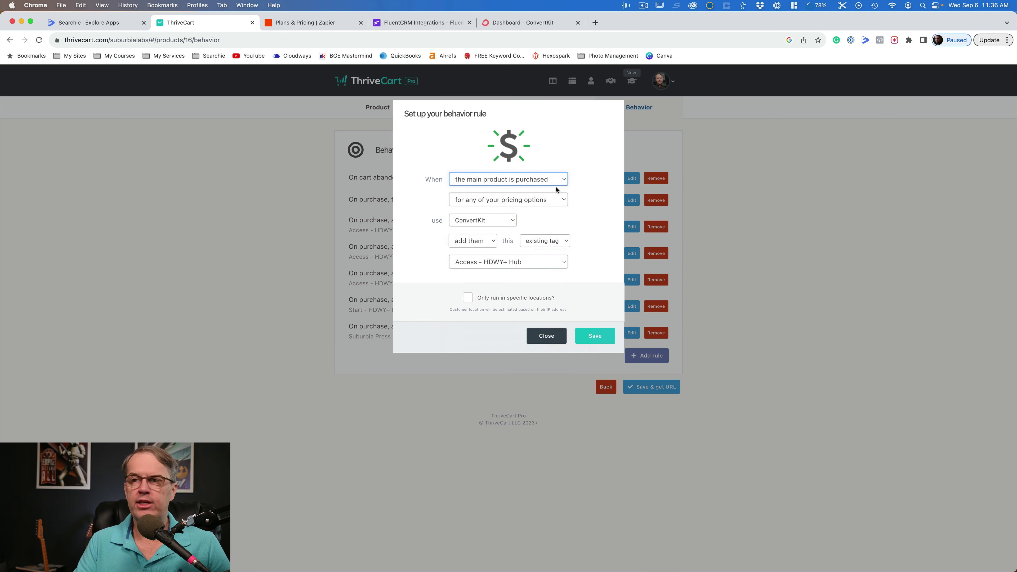
click(560, 201)
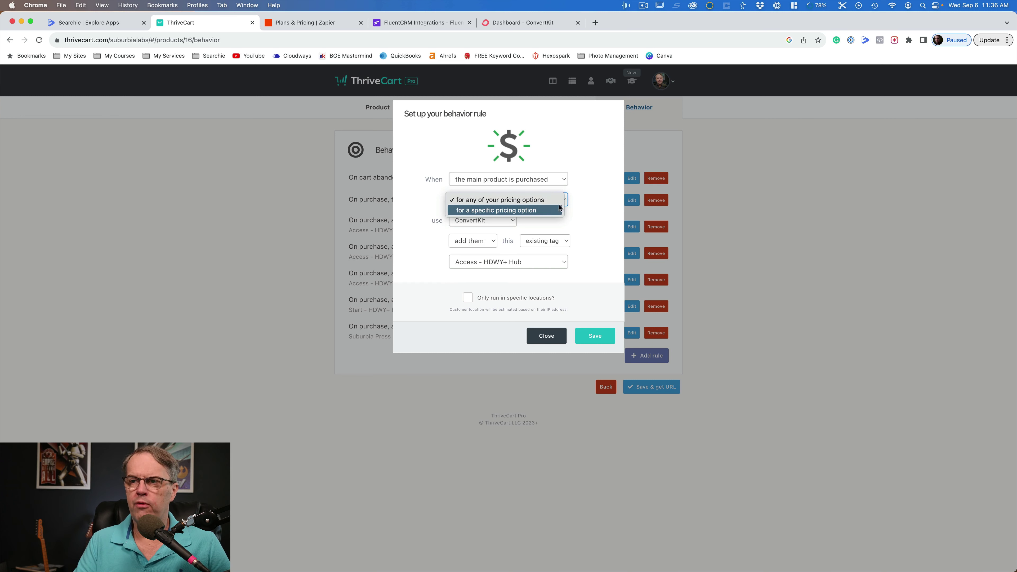
click(533, 211)
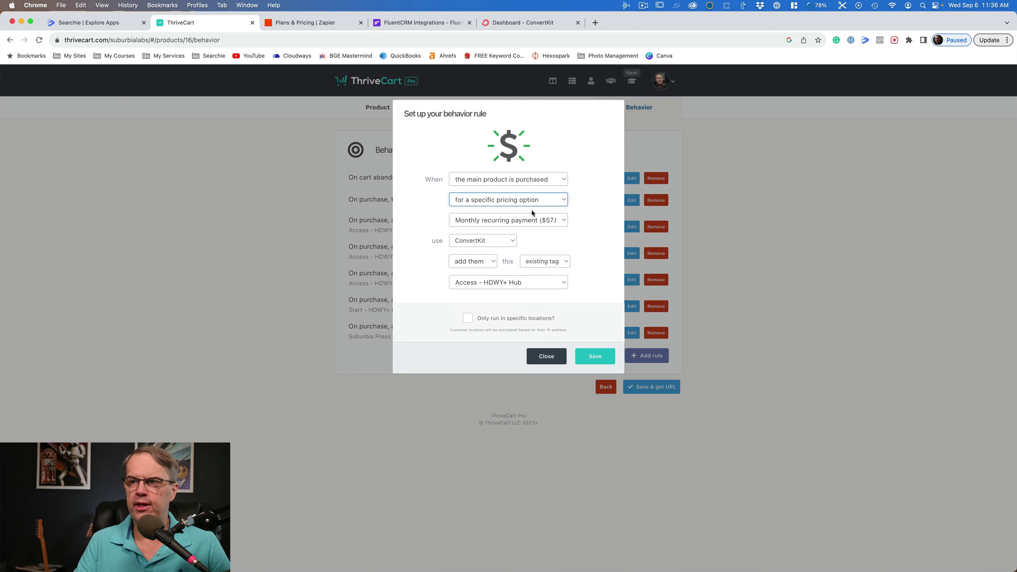
click(533, 220)
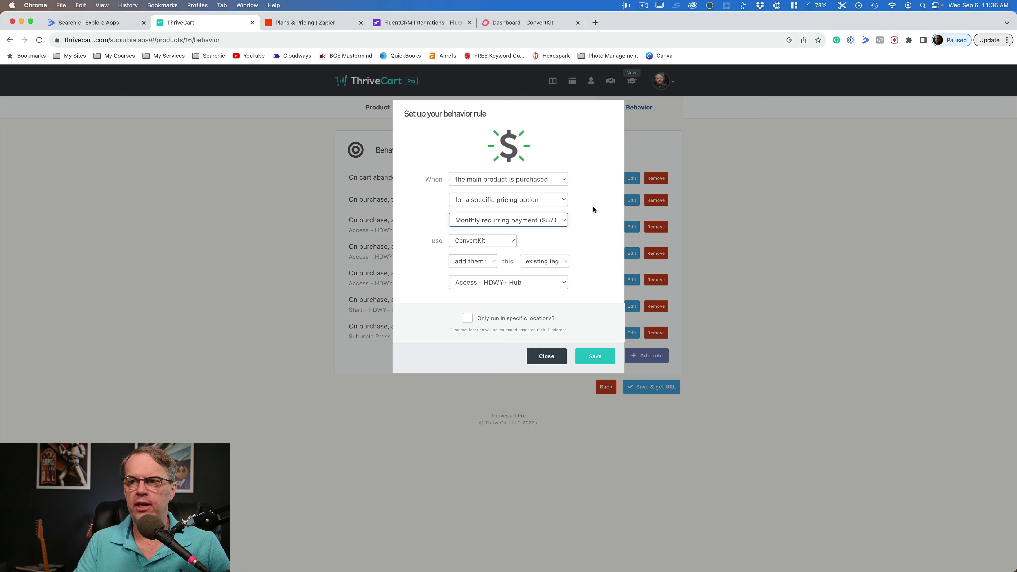
click(555, 200)
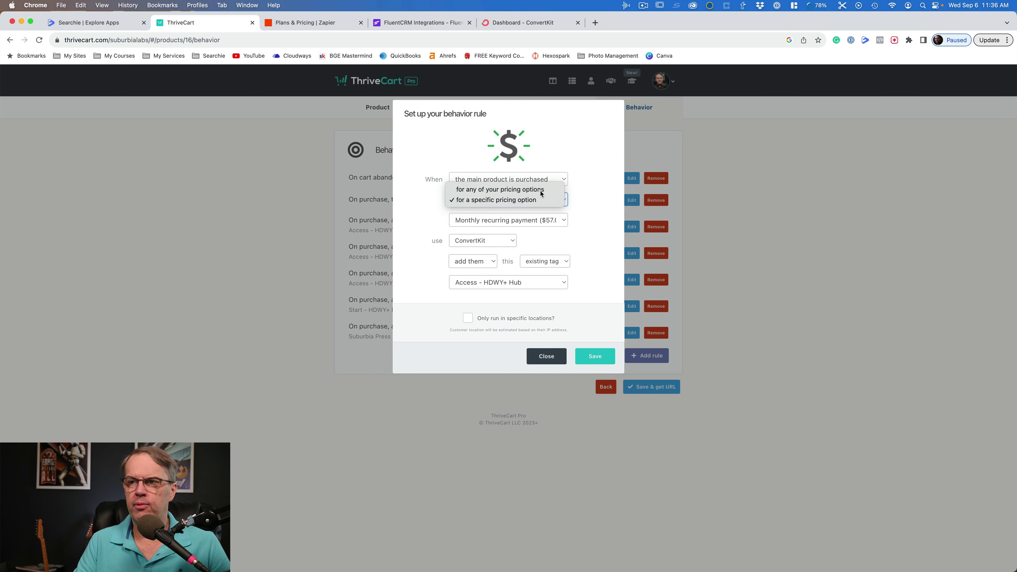
click(551, 192)
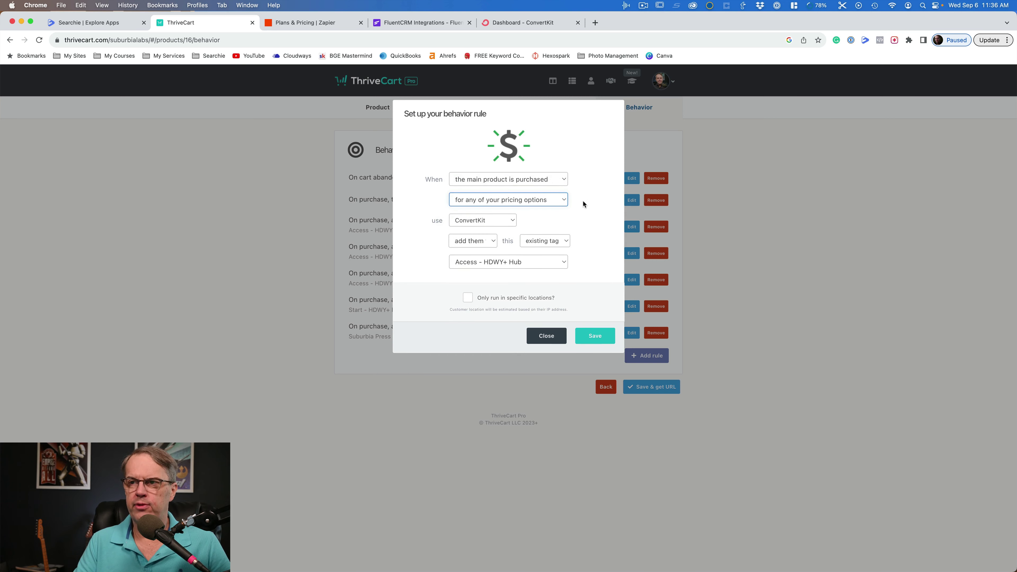
Have the rule add buyers to the existing ConvertKit tag Access - HDWY+ Hub
click(496, 222)
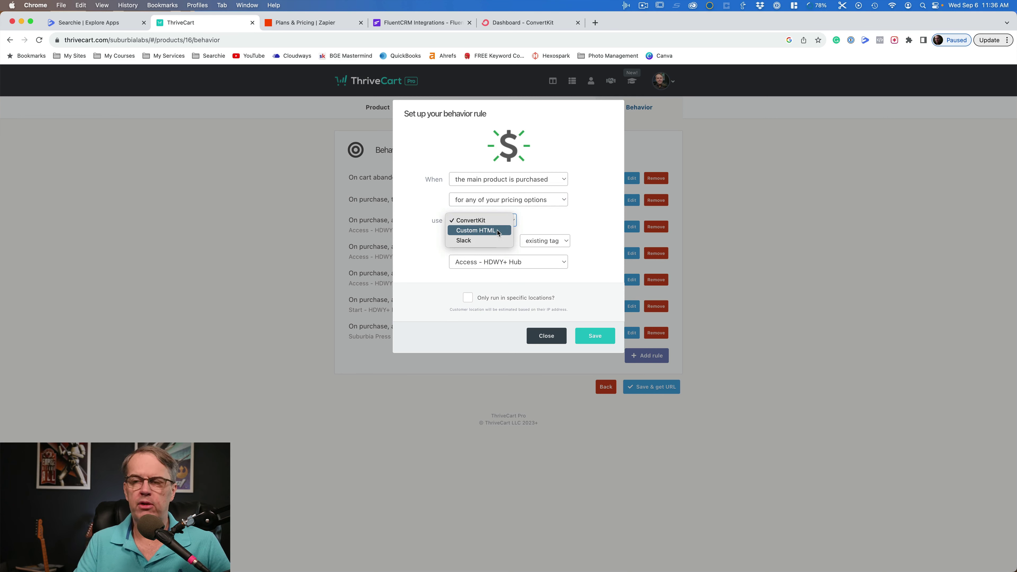
click(590, 222)
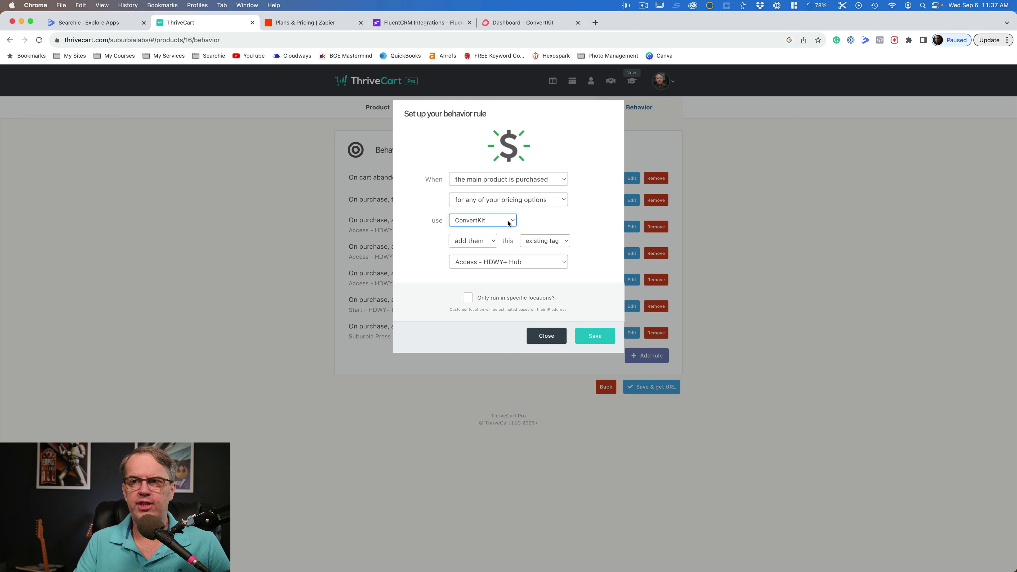
click(487, 245)
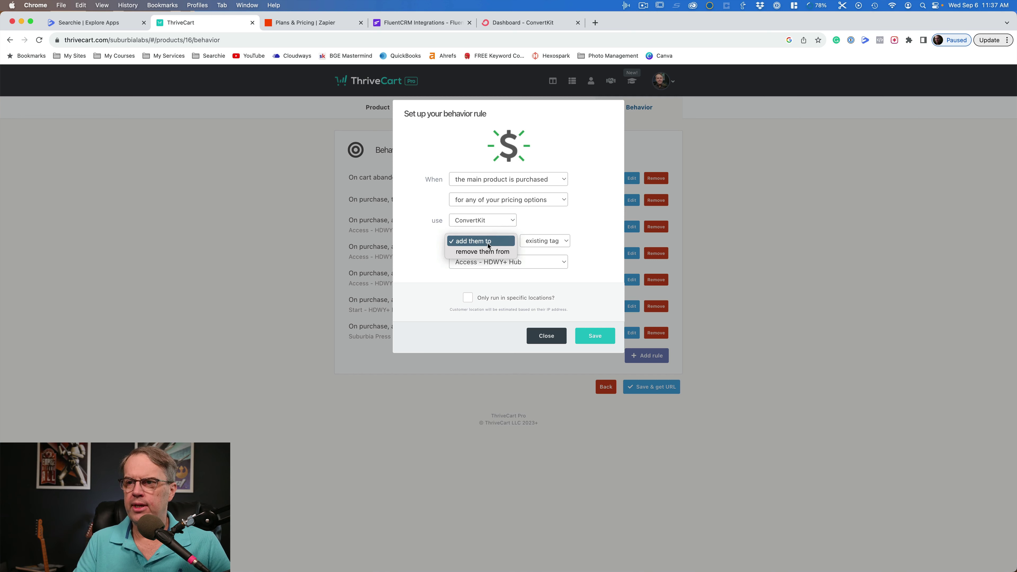
click(581, 230)
click(561, 243)
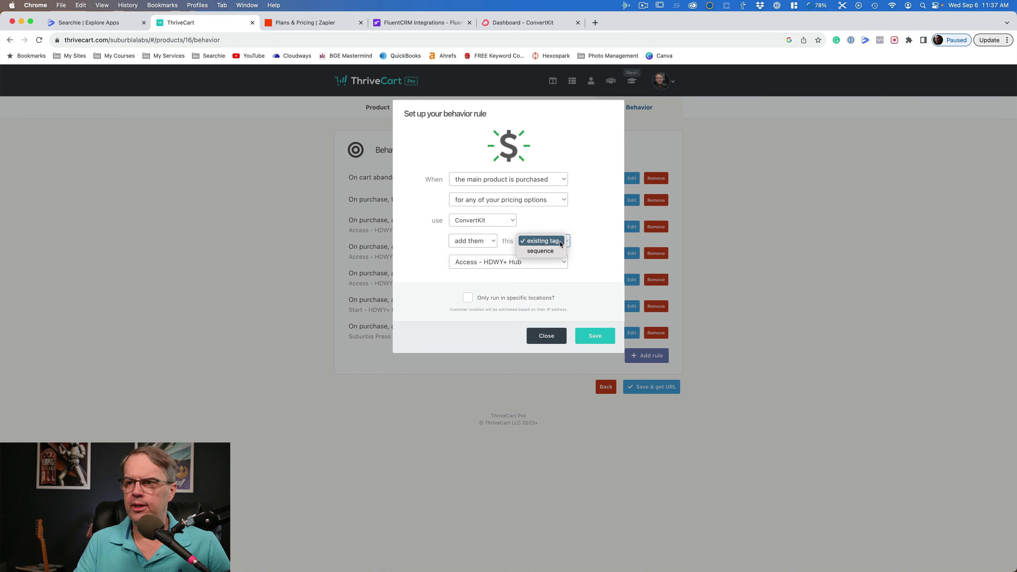
click(591, 227)
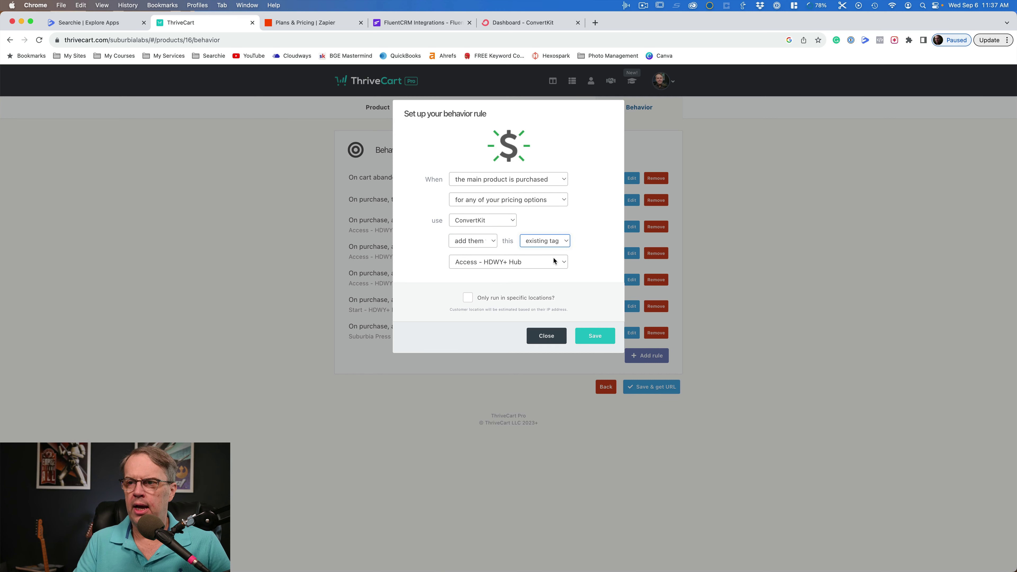
click(553, 258)
click(587, 234)
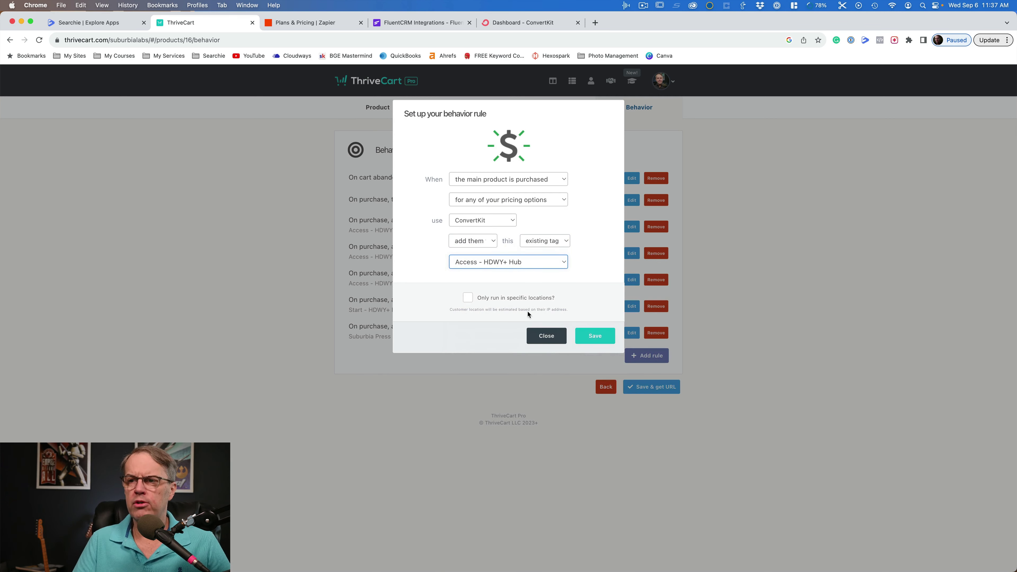
Close the behavior rule dialog, leaving the rules list, and go to the ConvertKit dashboard
click(543, 336)
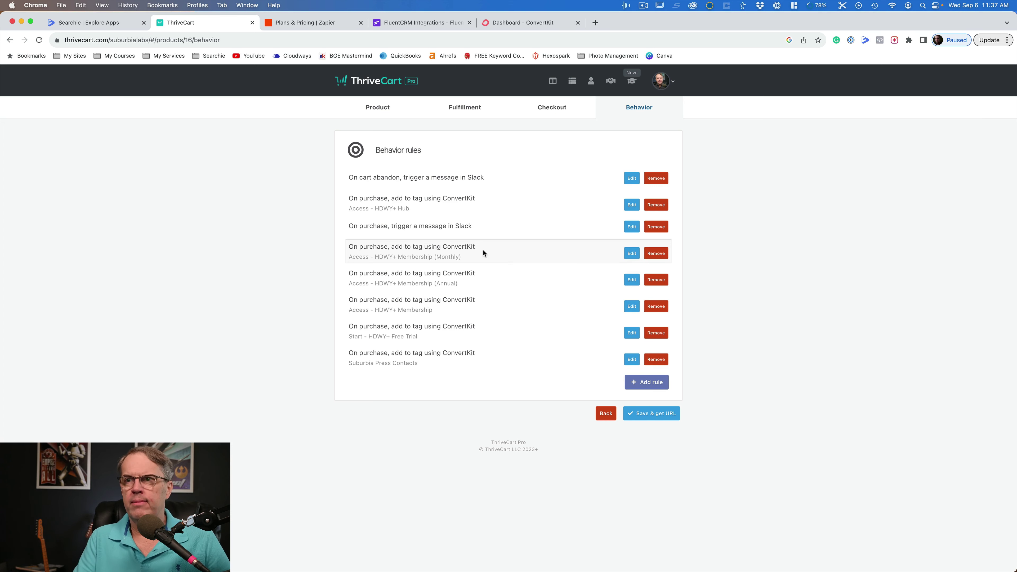
click(513, 21)
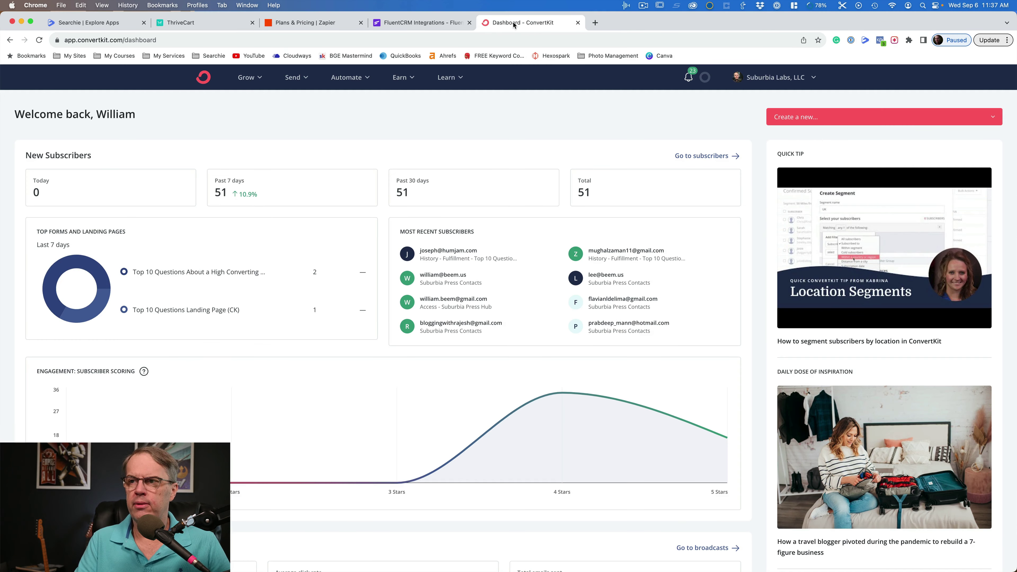
click(707, 156)
Scroll down the ConvertKit dashboard past the 51-subscriber summary
scroll(880, 397, down, 5)
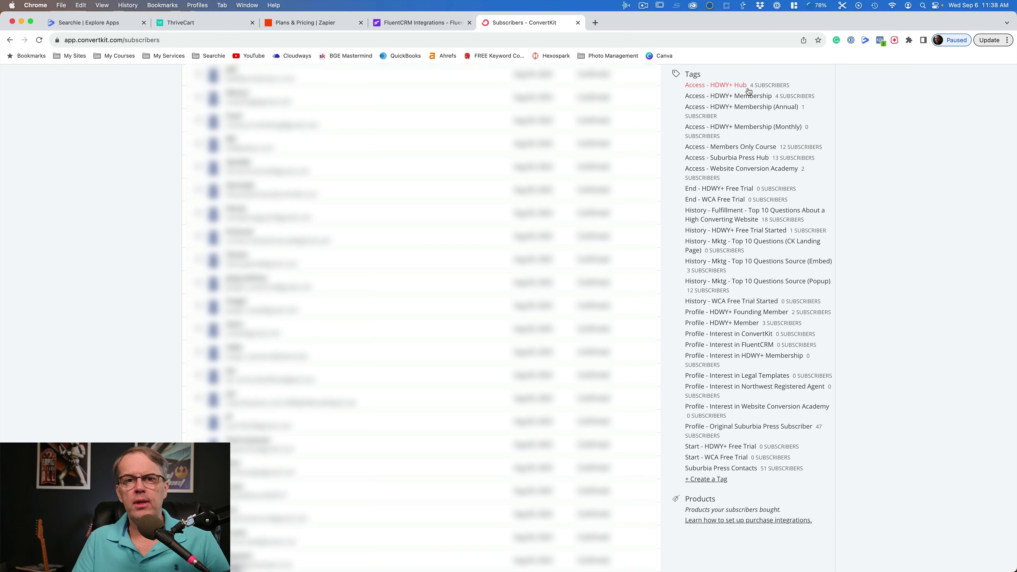
Return to Searchie to review its 8 ConvertKit automations
click(76, 22)
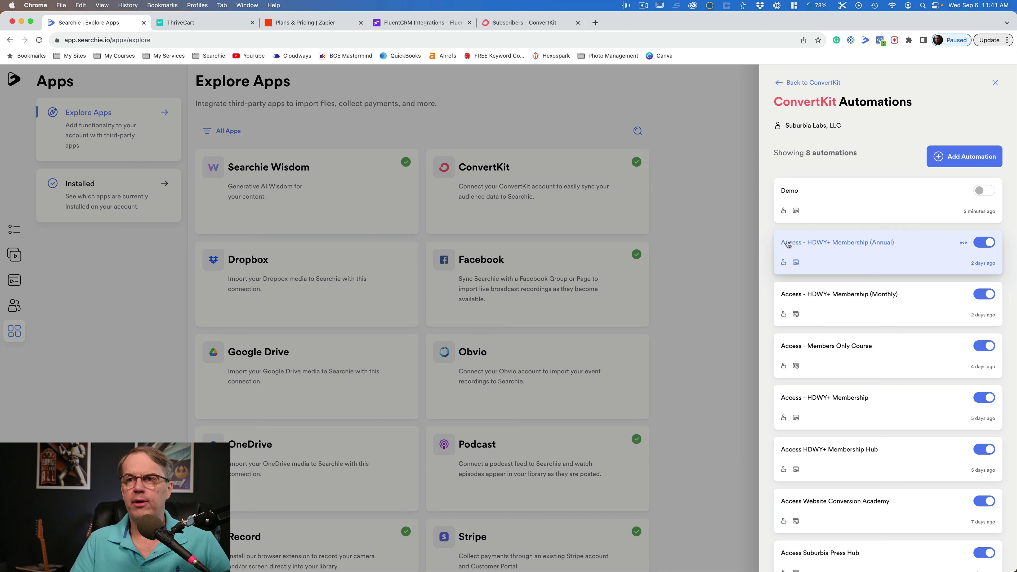
click(788, 243)
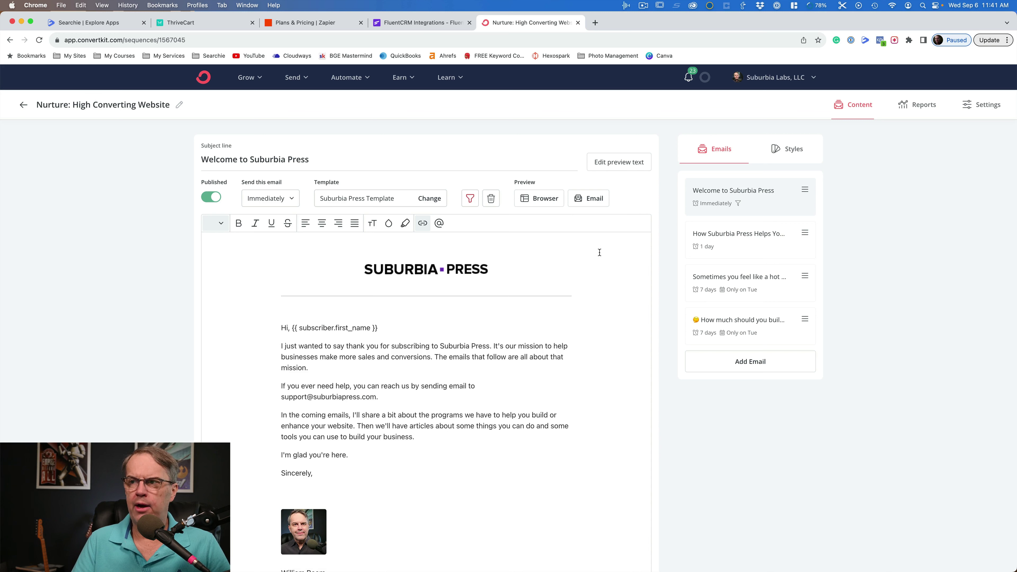
Check the first email's send timing, view emails two and three, and start dragging the third
click(291, 200)
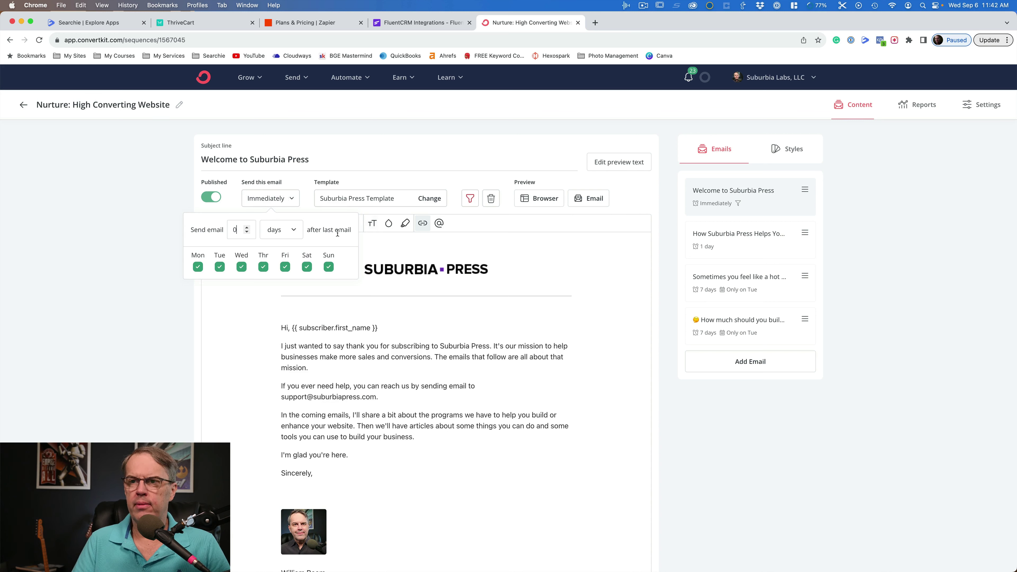
click(728, 242)
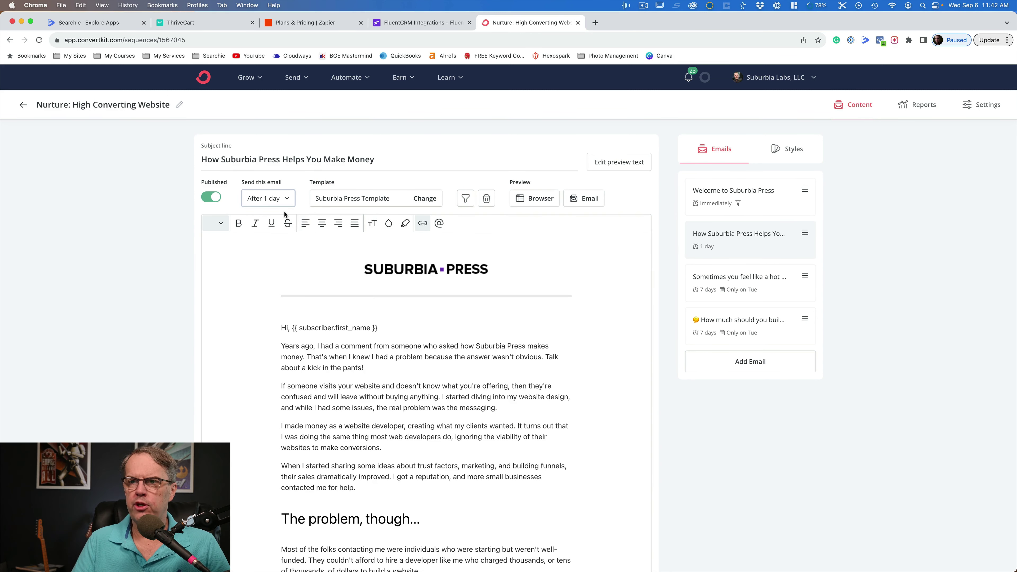
click(723, 299)
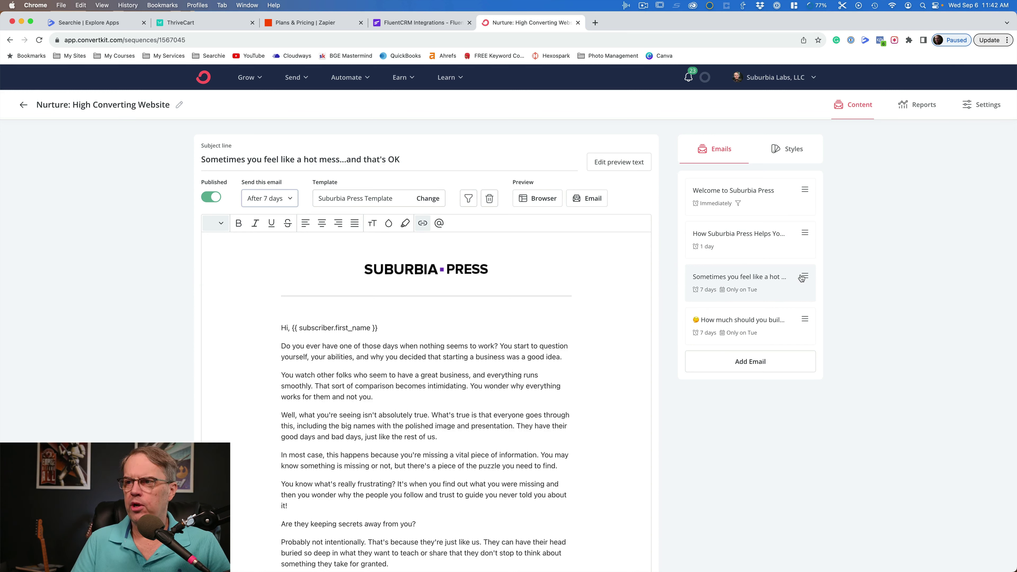
drag(801, 278, 803, 281)
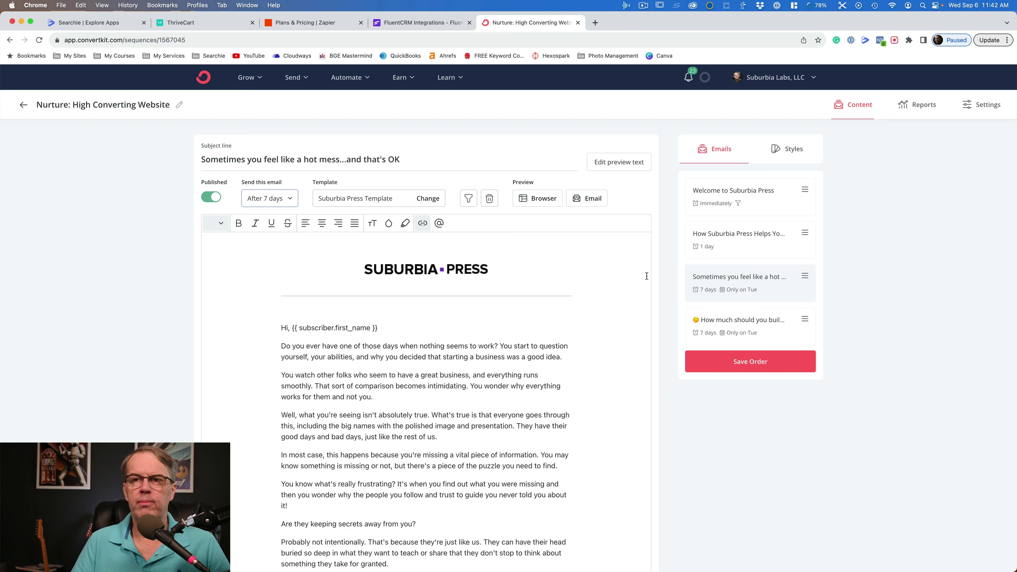